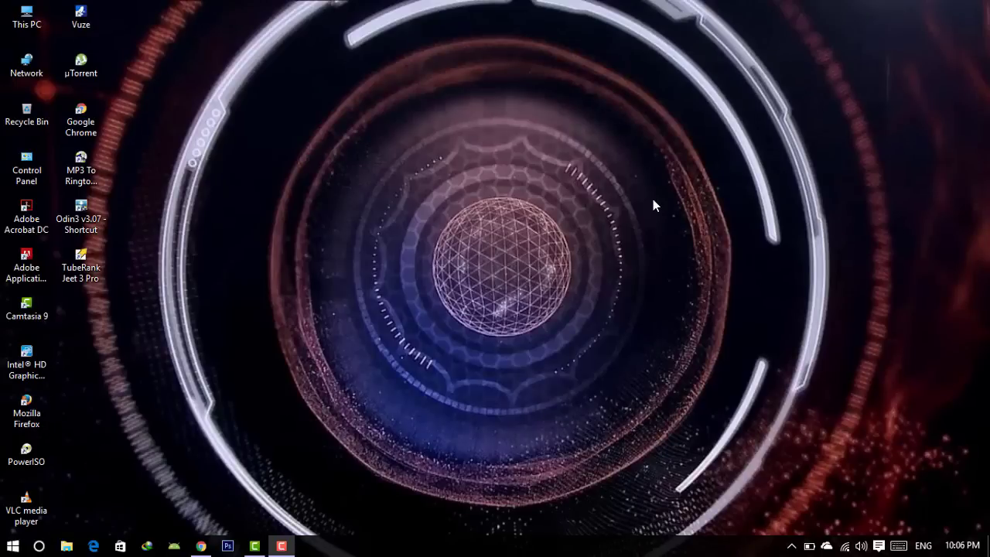
click(200, 546)
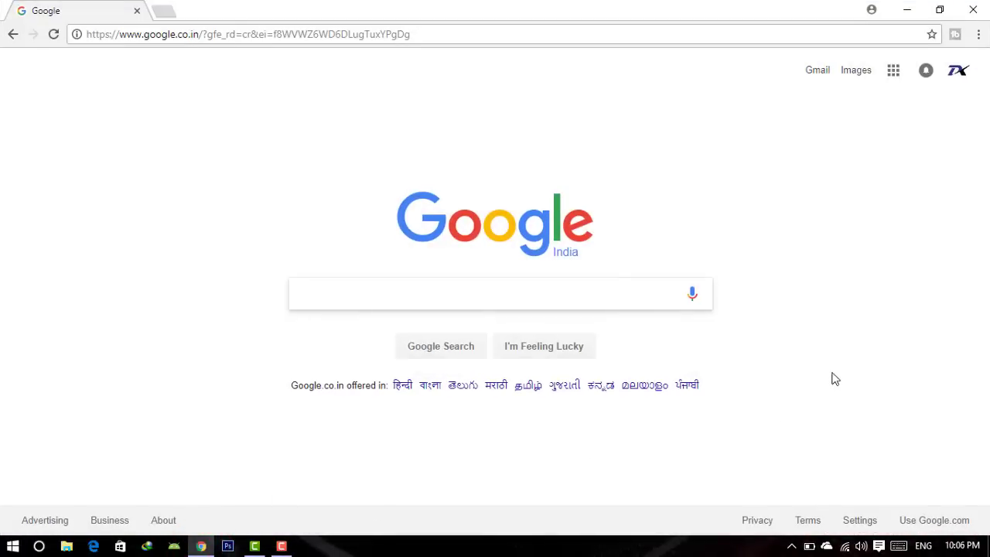
click(418, 34)
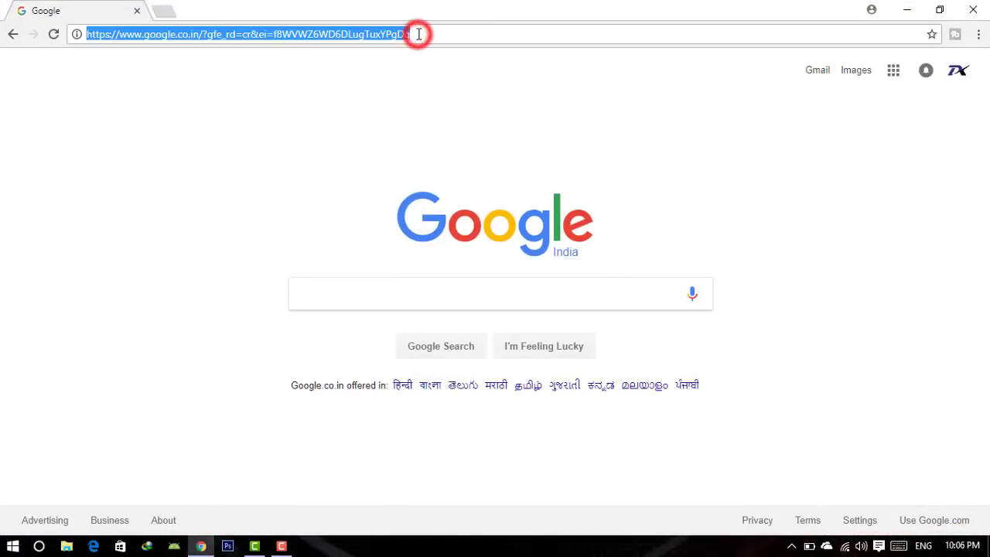
key(BackSpace)
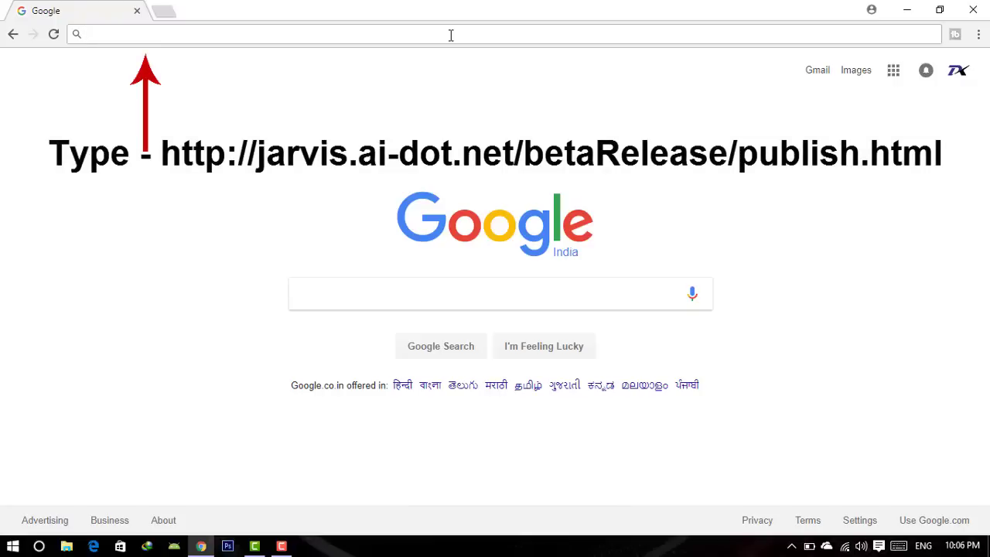
text(http://jarvis.ai-dot.net/betaRelease/publish.html)
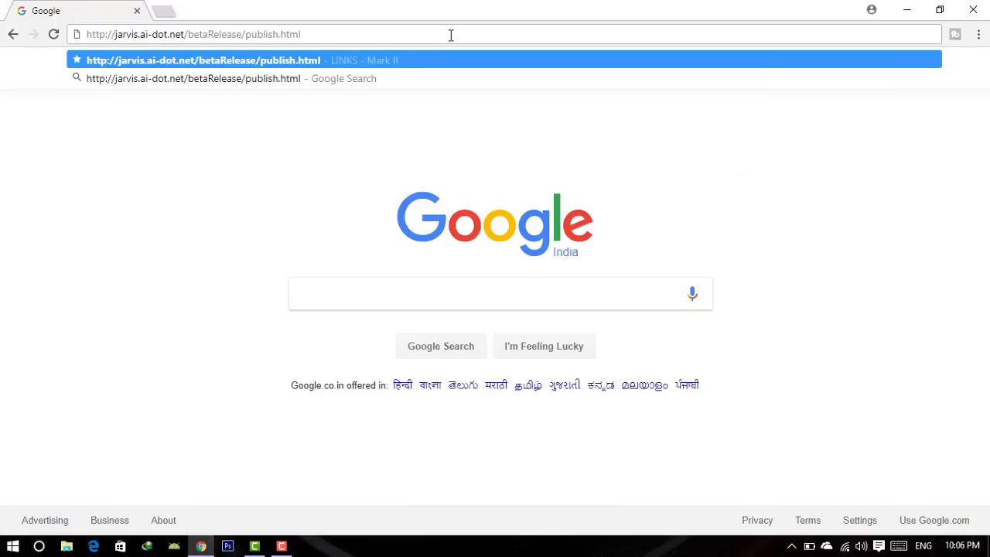
drag(322, 34, 84, 39)
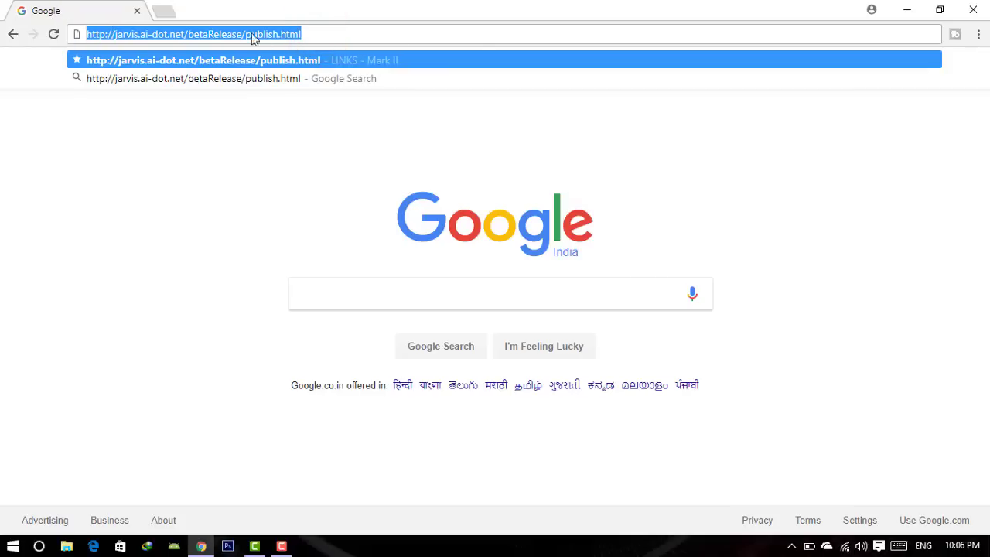
click(477, 36)
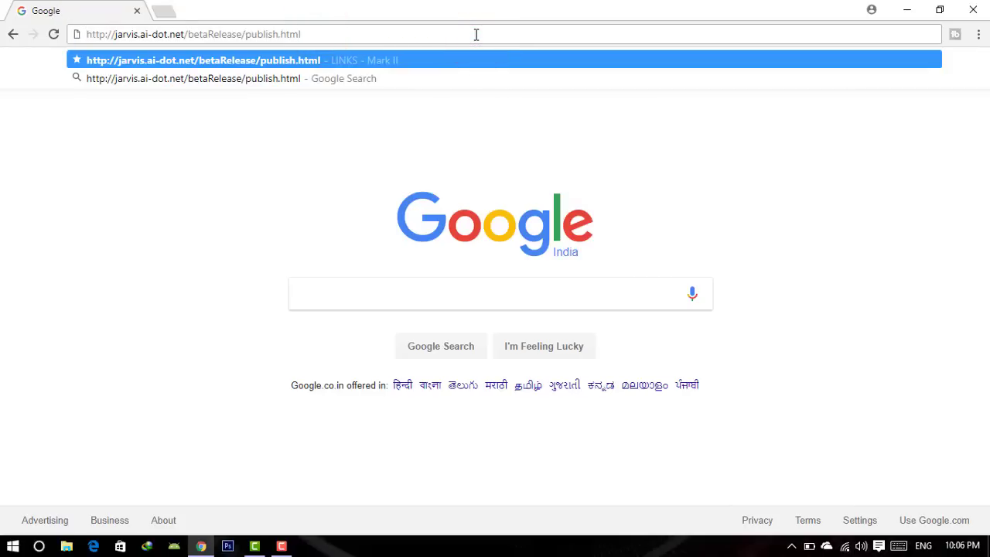
click(241, 62)
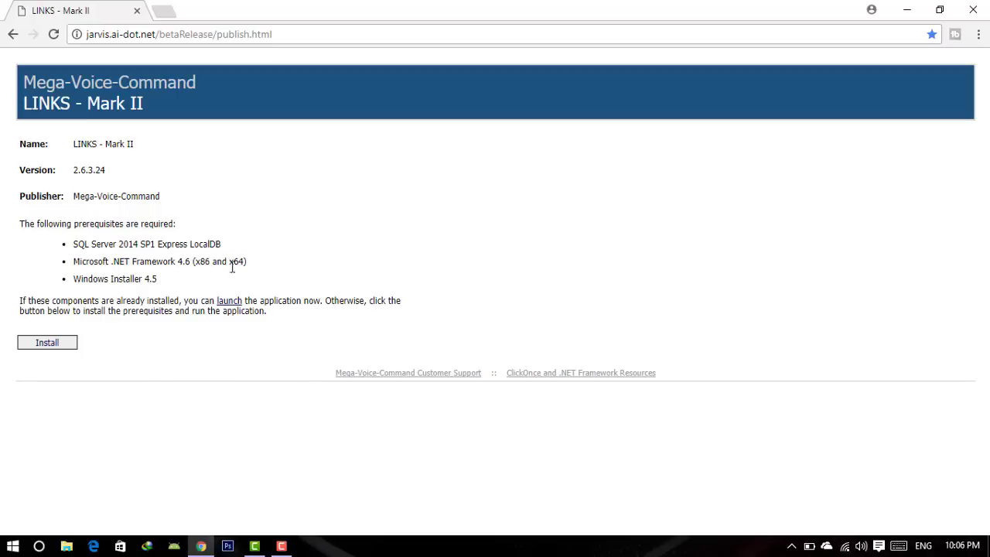
Download the LINKS - Mark II installer and run it, accepting the SQL Server 2014 SP1 Express LocalDB license terms.
click(46, 345)
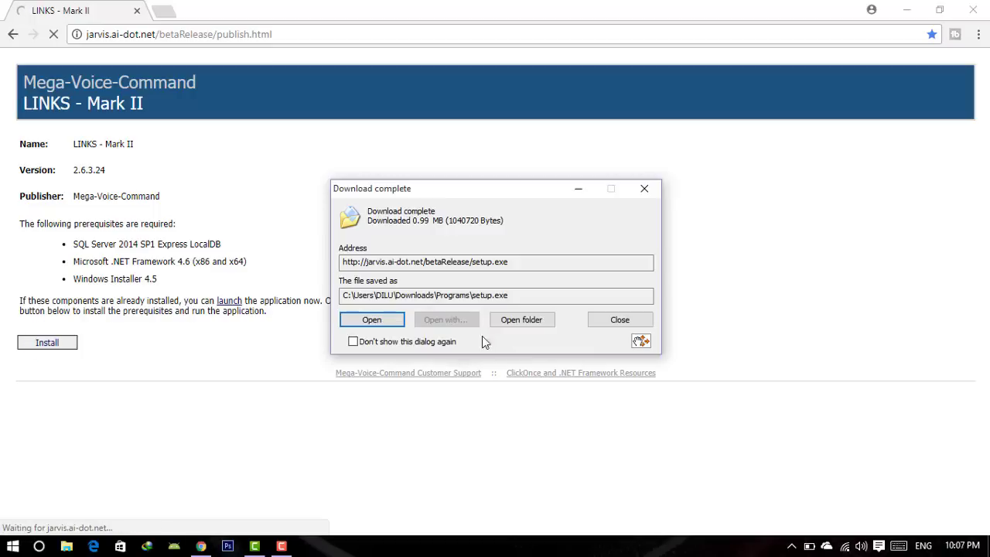
click(528, 327)
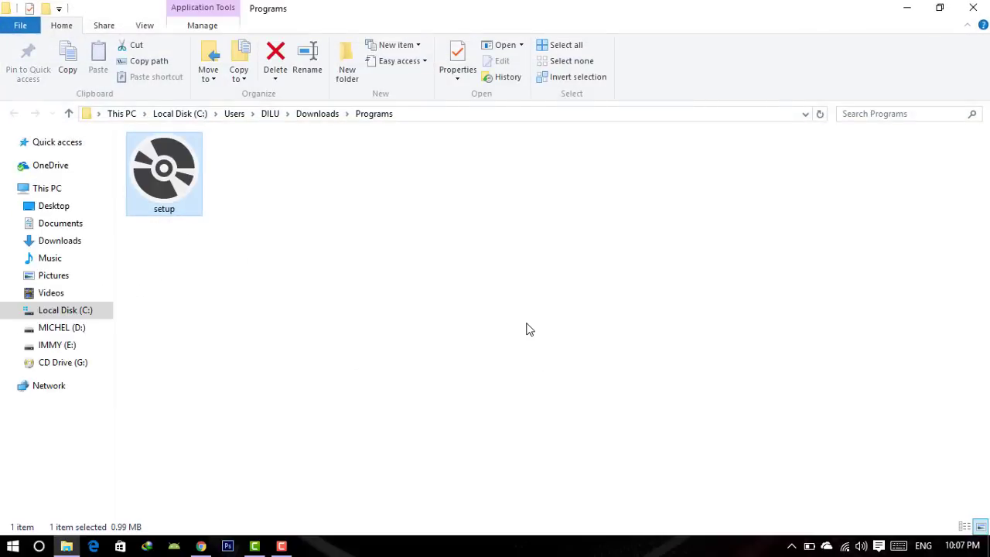
double_click(166, 180)
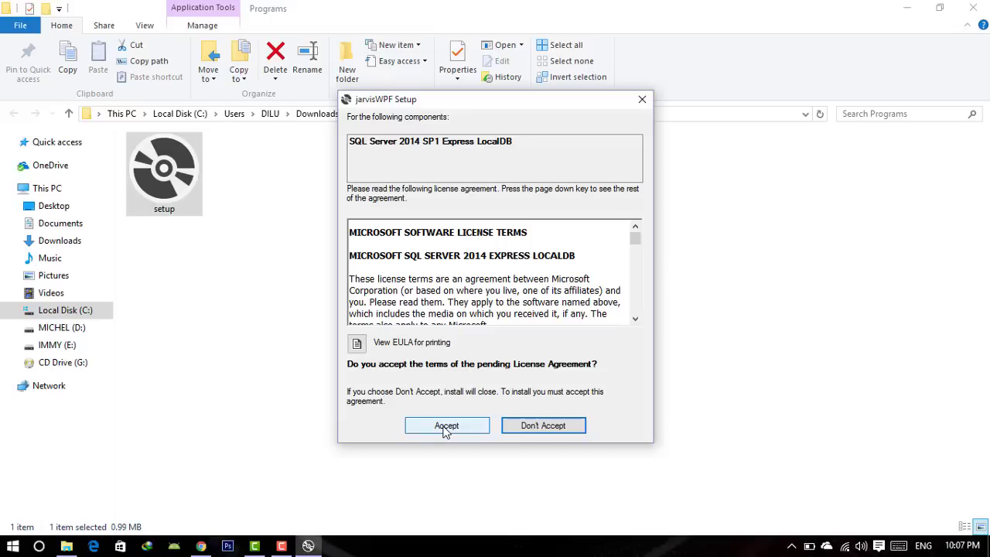
click(446, 428)
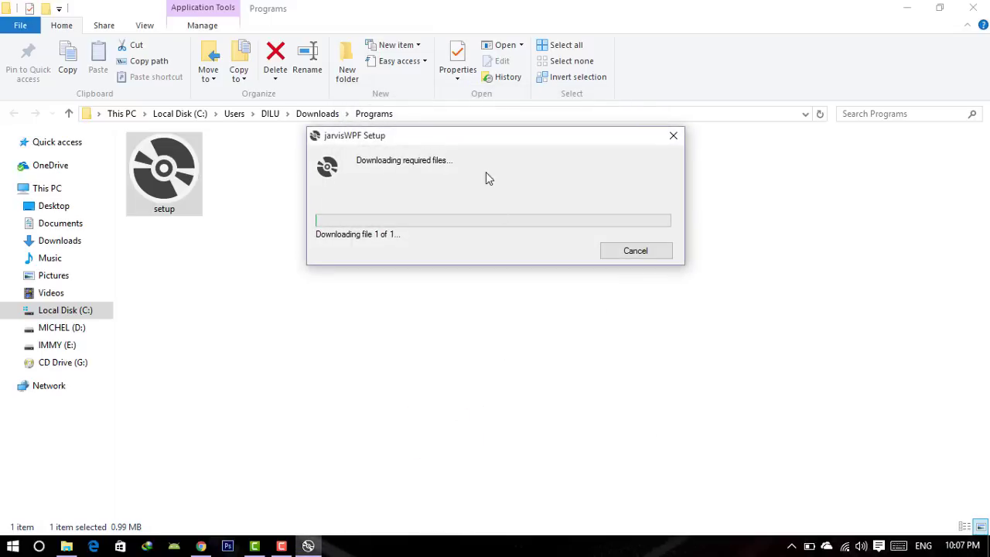
drag(479, 141, 487, 178)
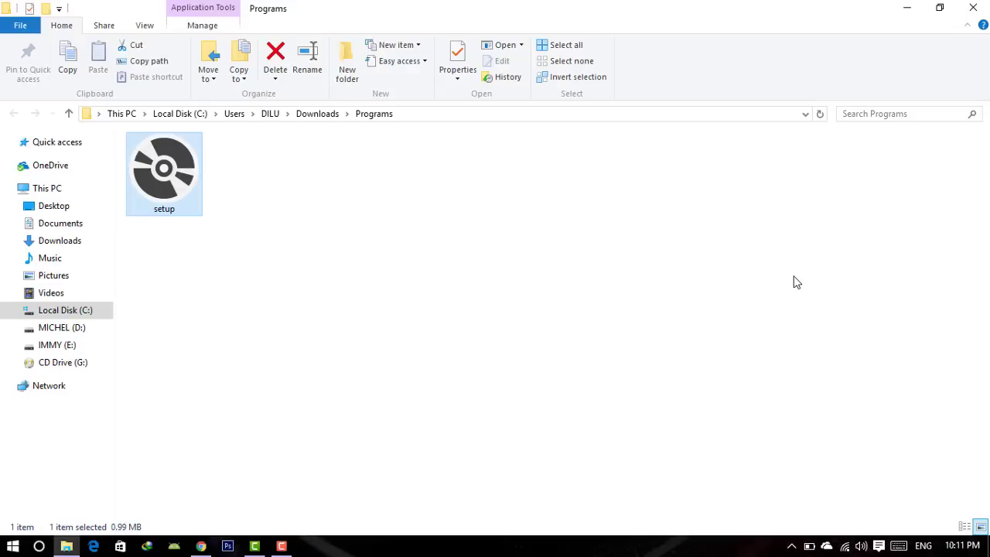
Minimize the folder and browser windows and approve the installation of LINKS - Mark II despite its unverified publisher.
click(907, 8)
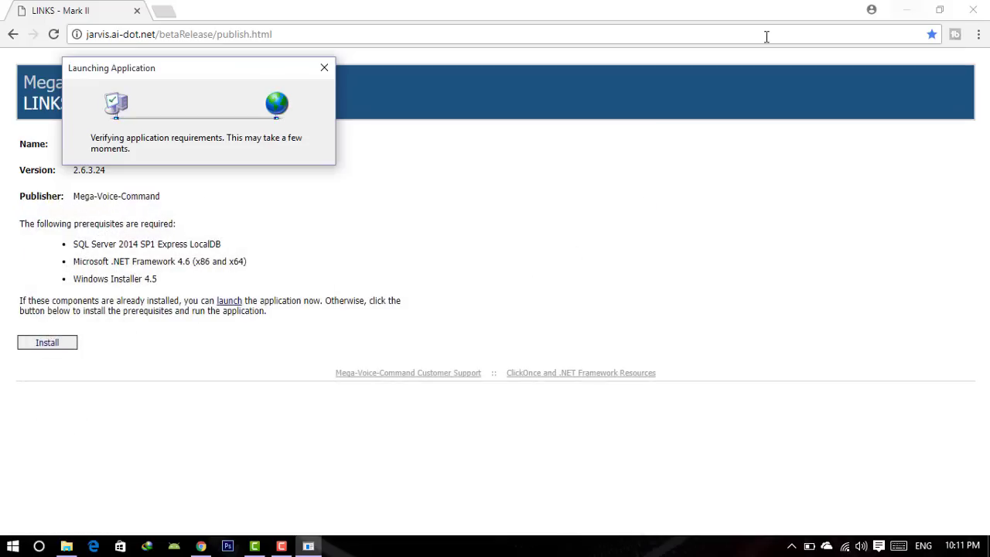
click(905, 7)
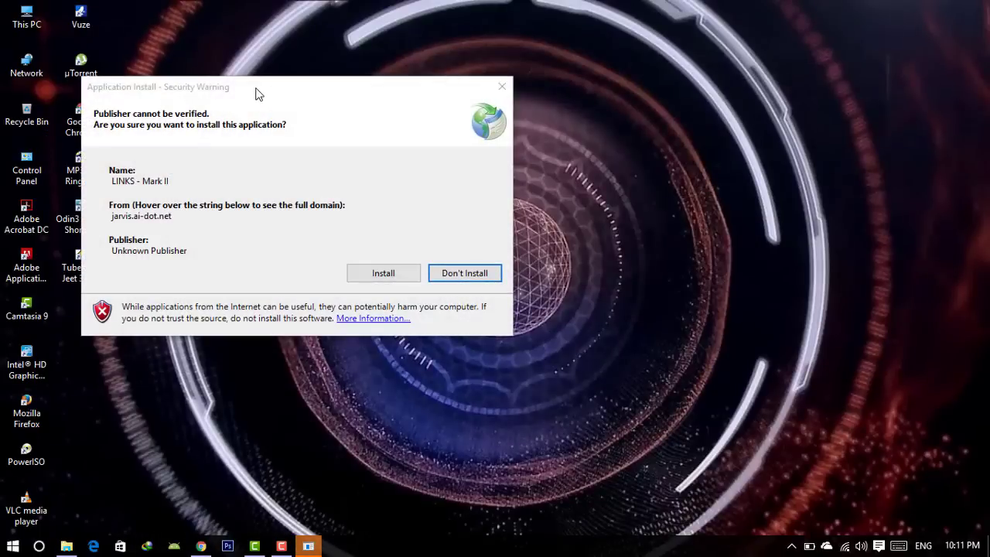
drag(255, 93, 471, 149)
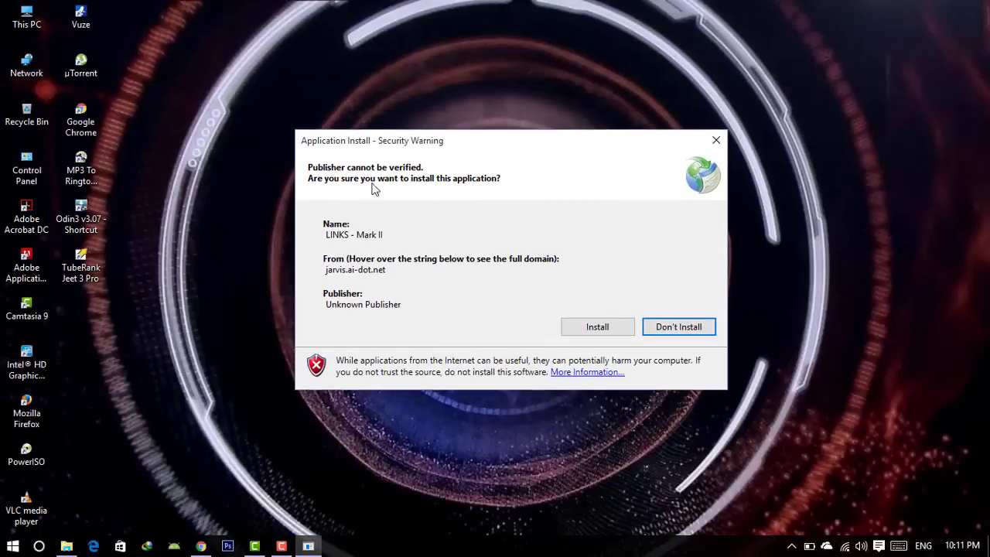
click(597, 327)
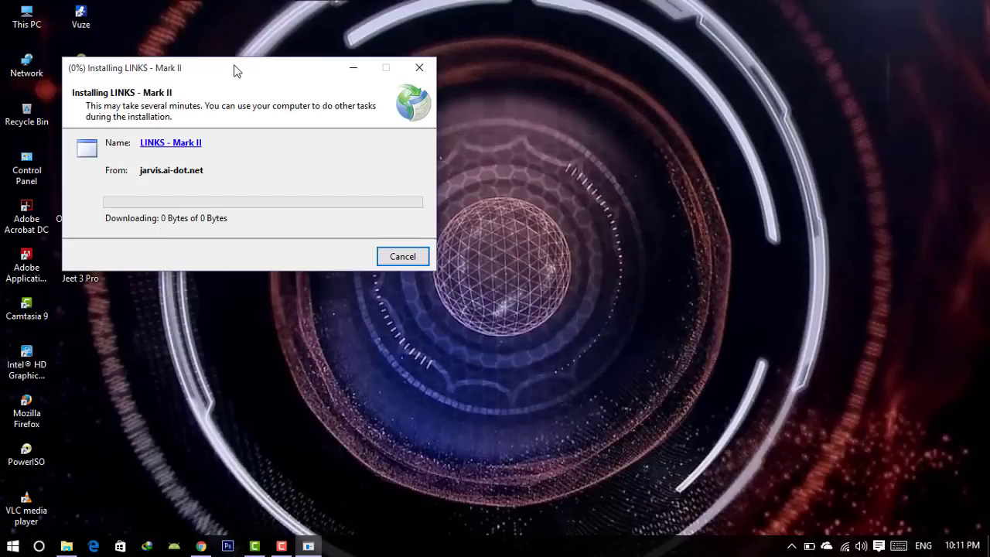
drag(249, 73, 503, 176)
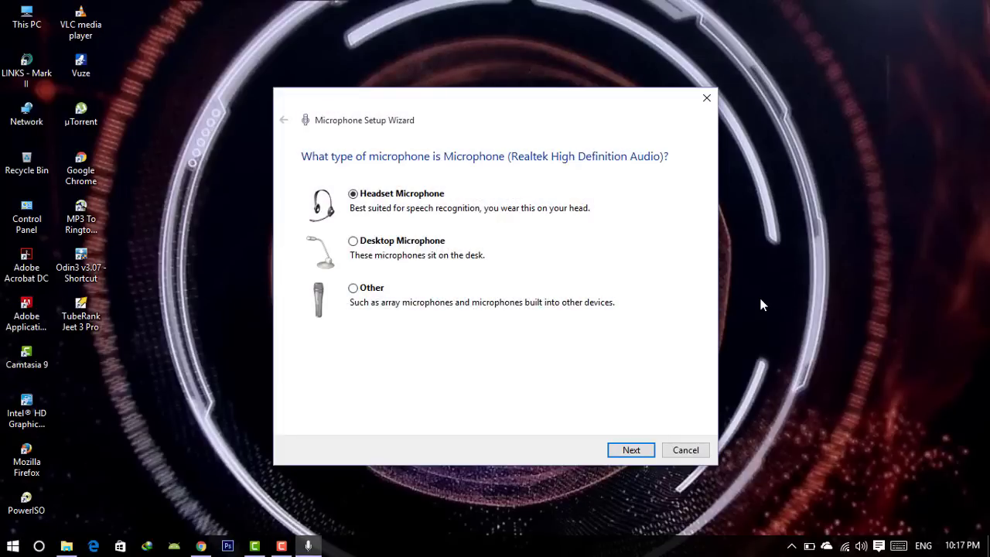
Complete the Microphone Setup Wizard for the Realtek microphone with the Headset Microphone type.
click(630, 455)
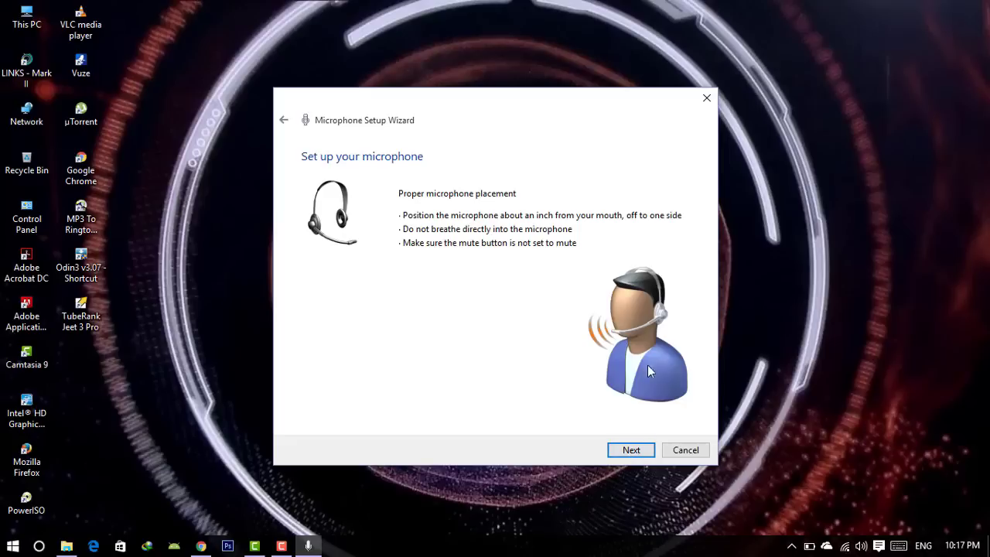
click(634, 455)
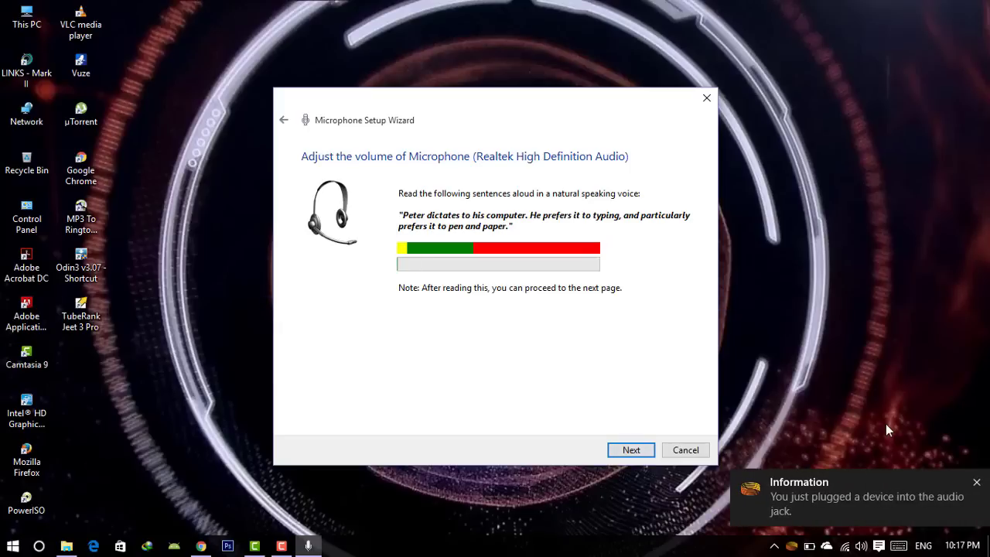
click(977, 484)
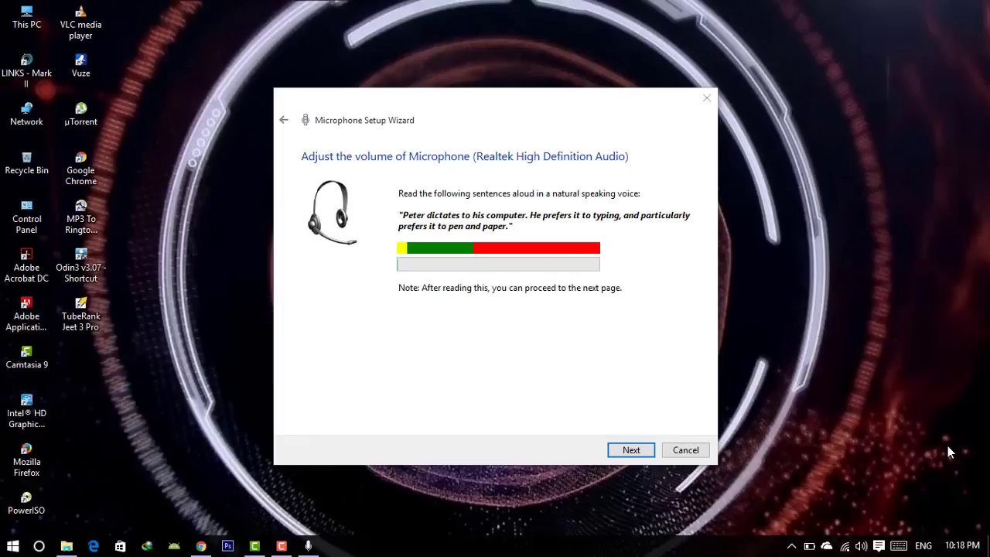
click(630, 449)
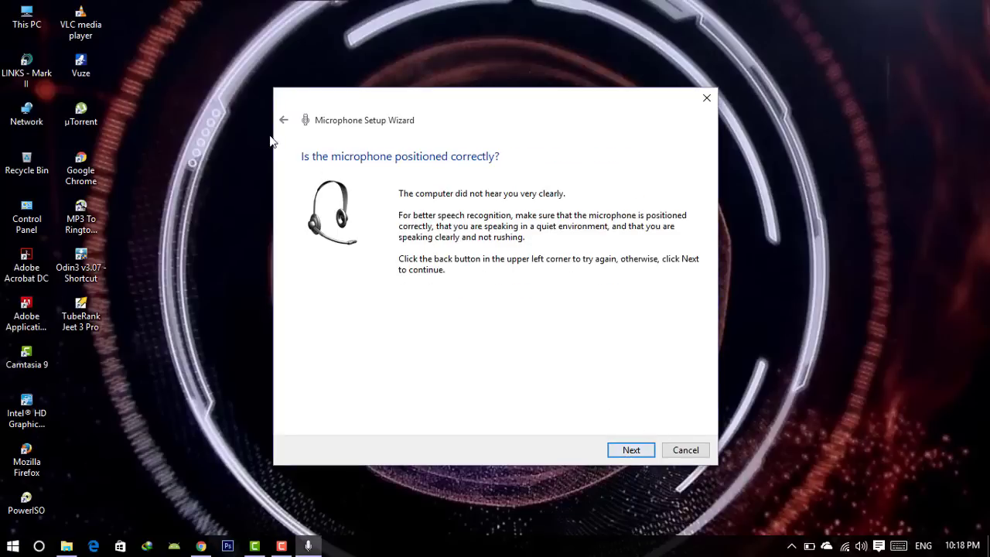
click(633, 454)
click(631, 450)
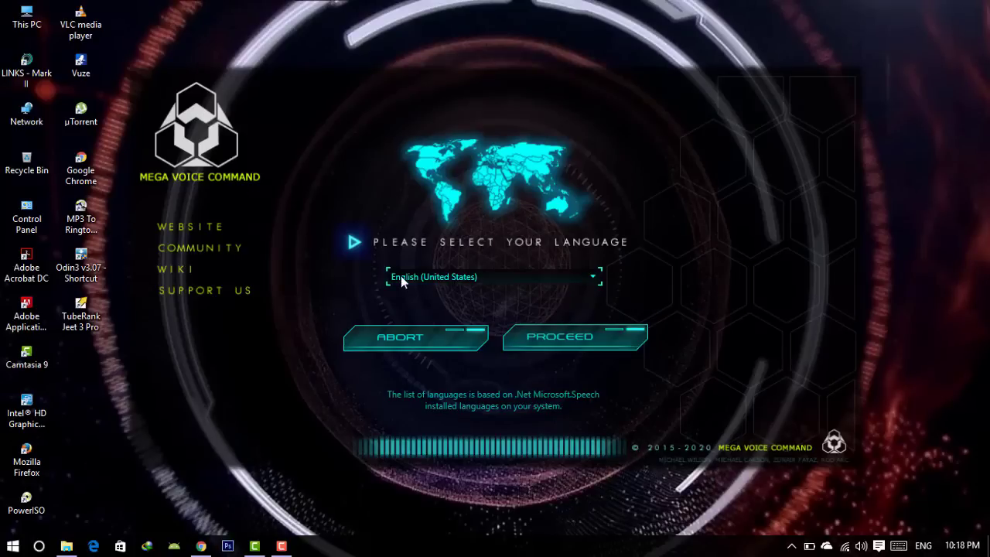
Proceed with English (United States) as the LINKS language and dismiss the update notice.
click(572, 336)
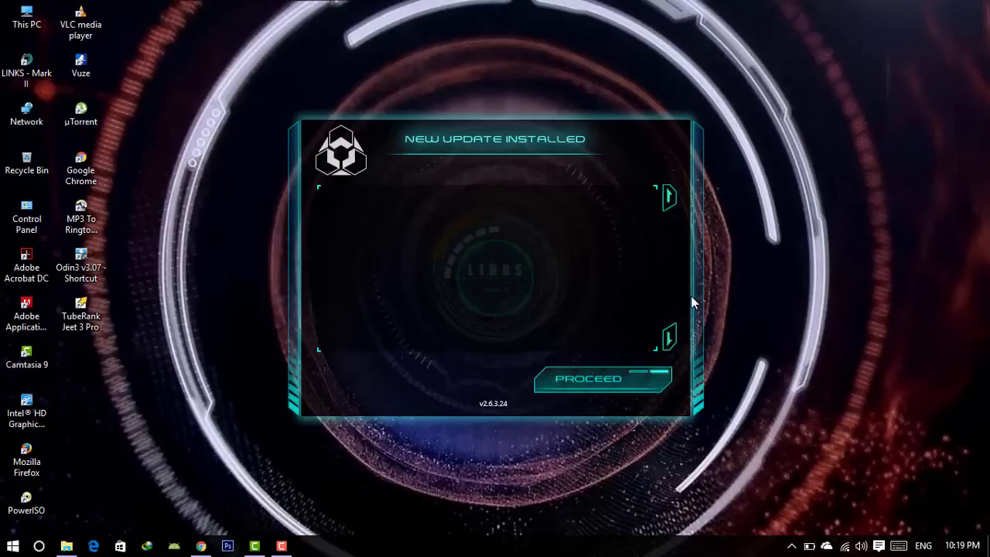
click(598, 379)
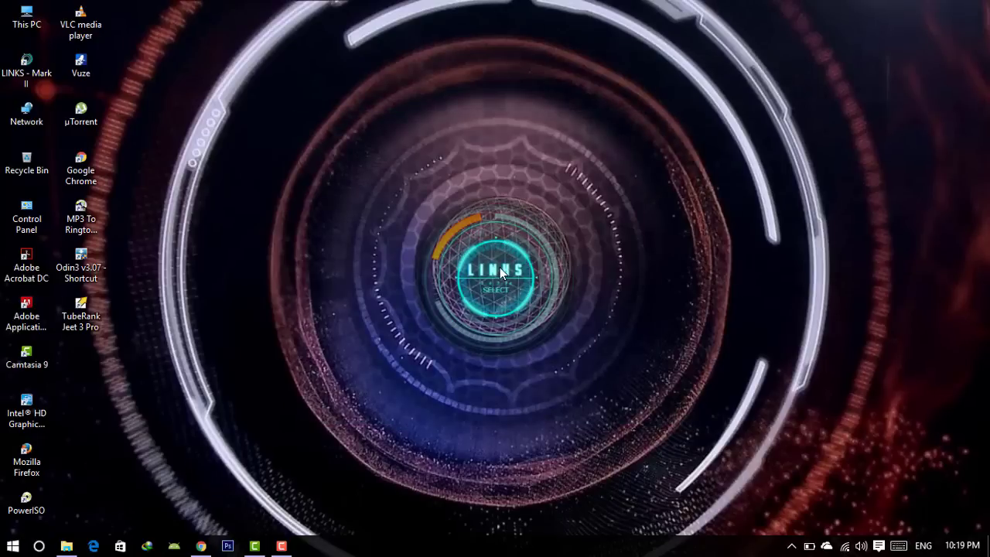
Open the LINKS command system and close the browser window covering it.
click(525, 196)
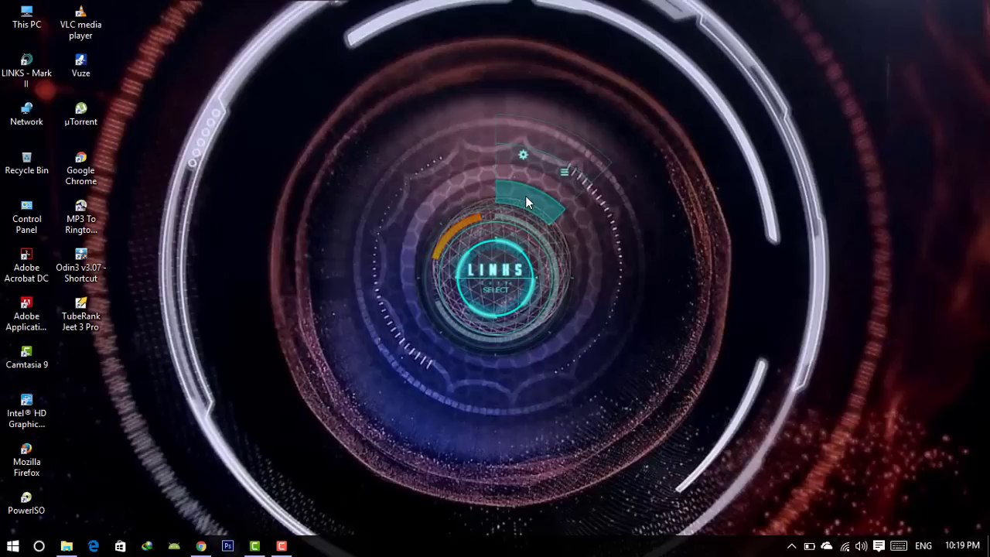
click(572, 169)
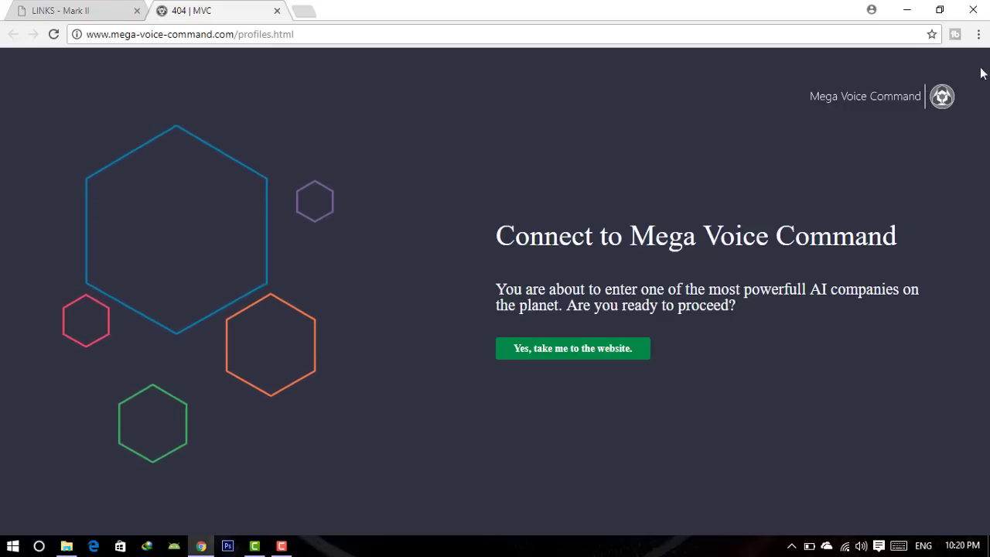
click(974, 10)
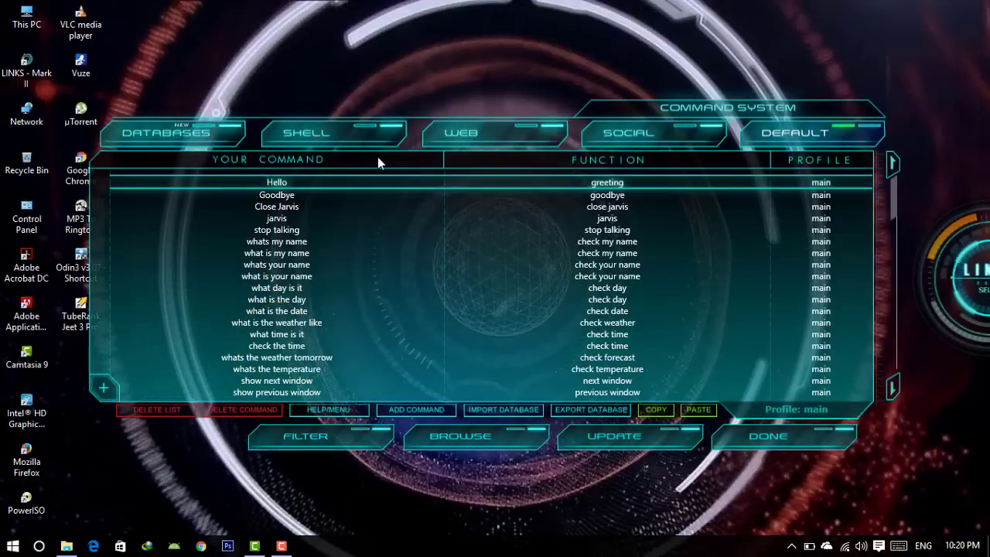
Review the Shell, Web and Social command lists in the command system.
click(338, 136)
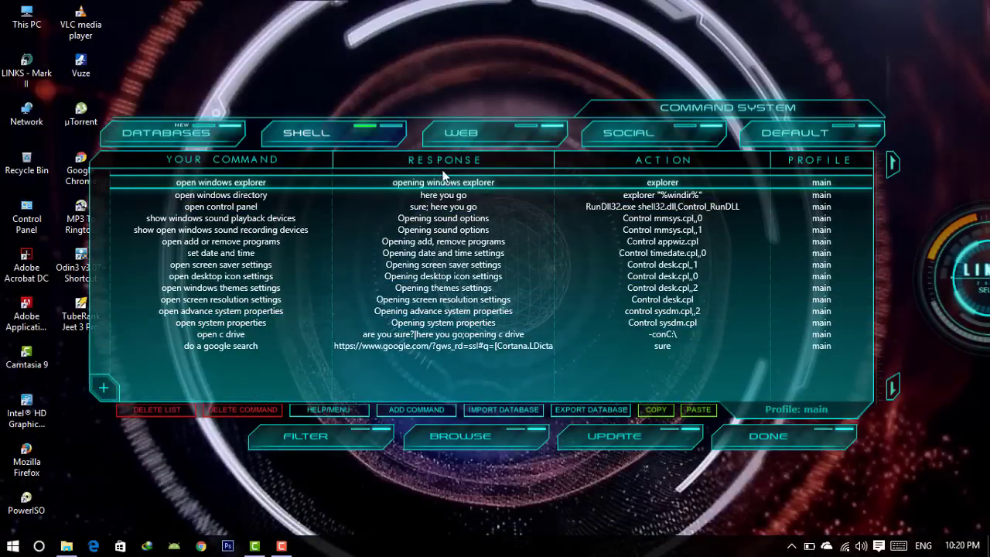
click(472, 135)
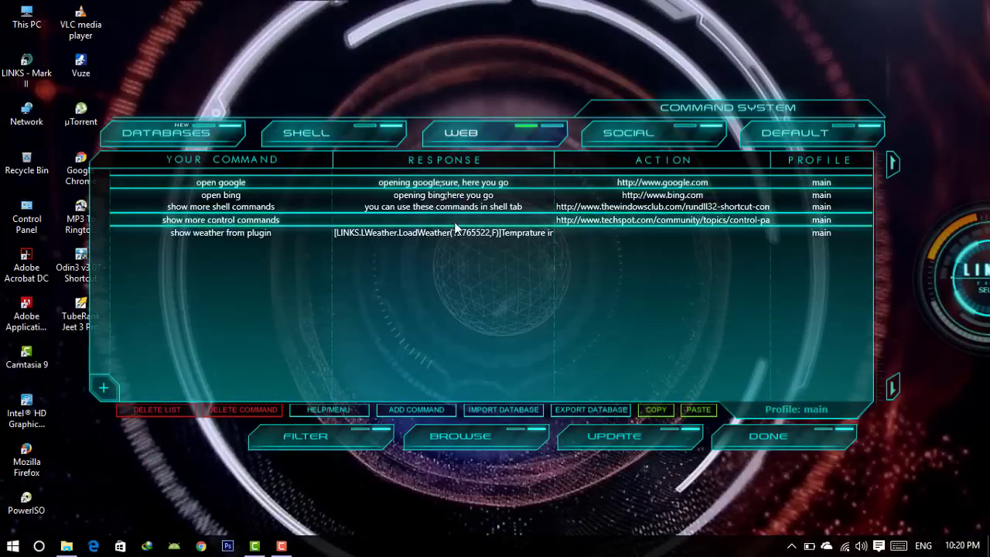
click(638, 139)
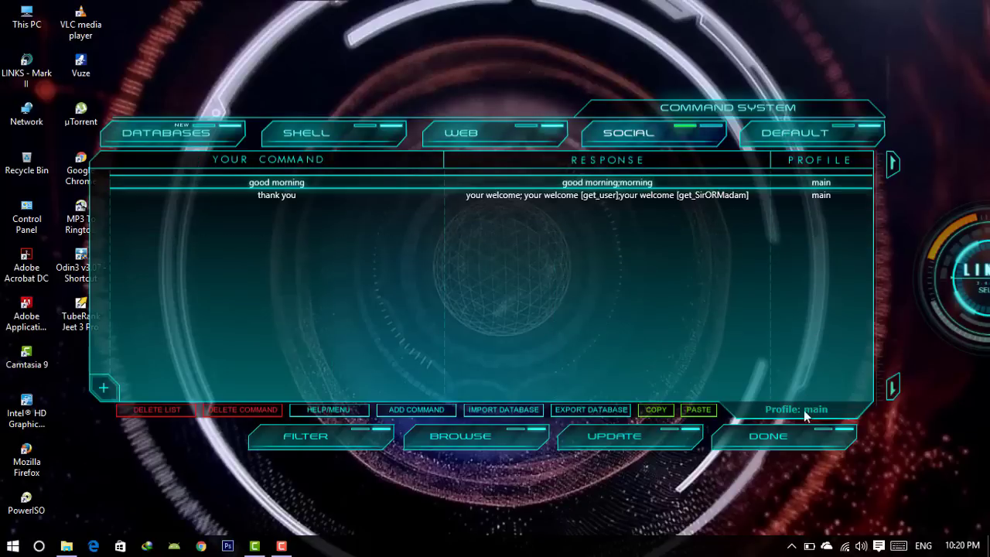
Check the profile filter, update the command lists, and close the command system.
click(313, 437)
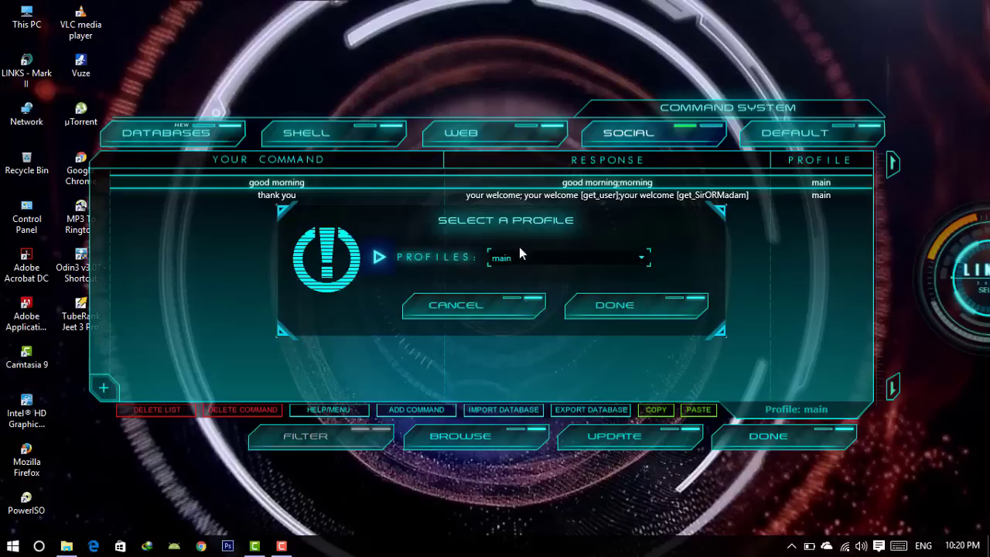
click(633, 437)
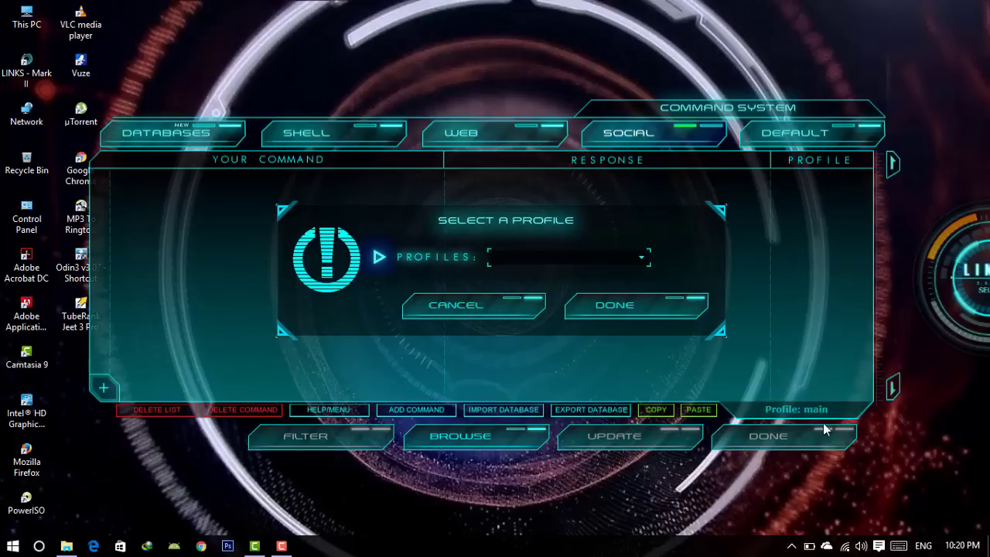
click(628, 309)
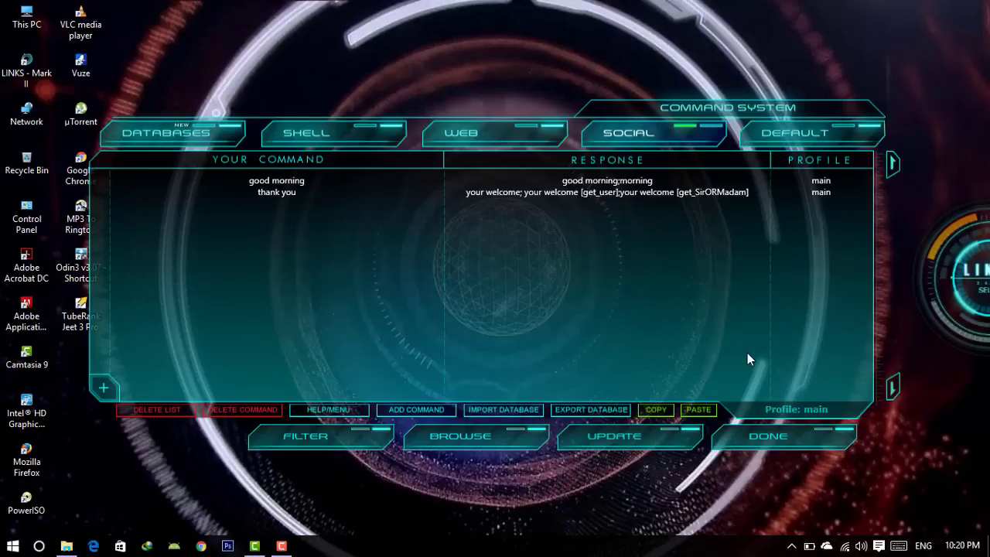
click(768, 437)
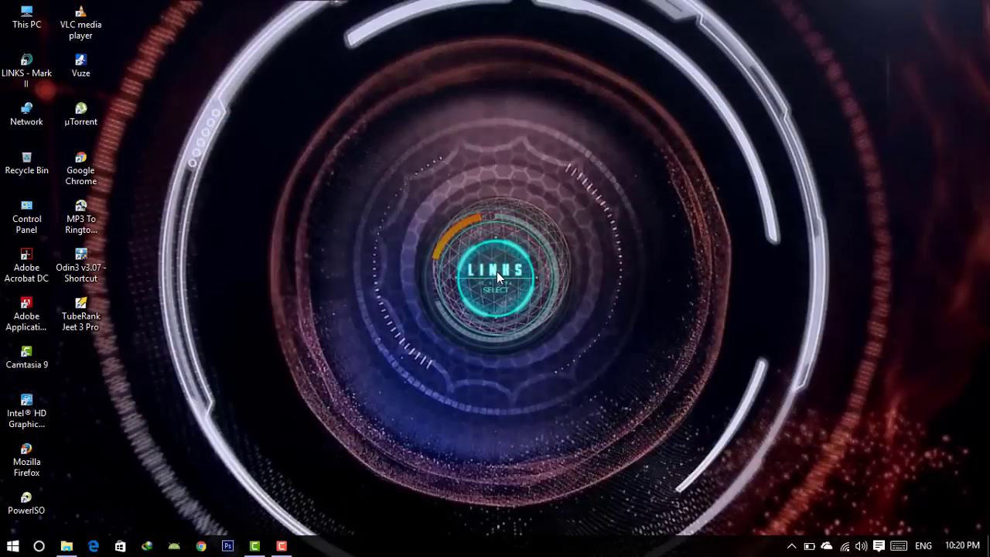
Explore the option groups around the LINKS radial menu, including those containing News, Gaming and Home.
click(570, 243)
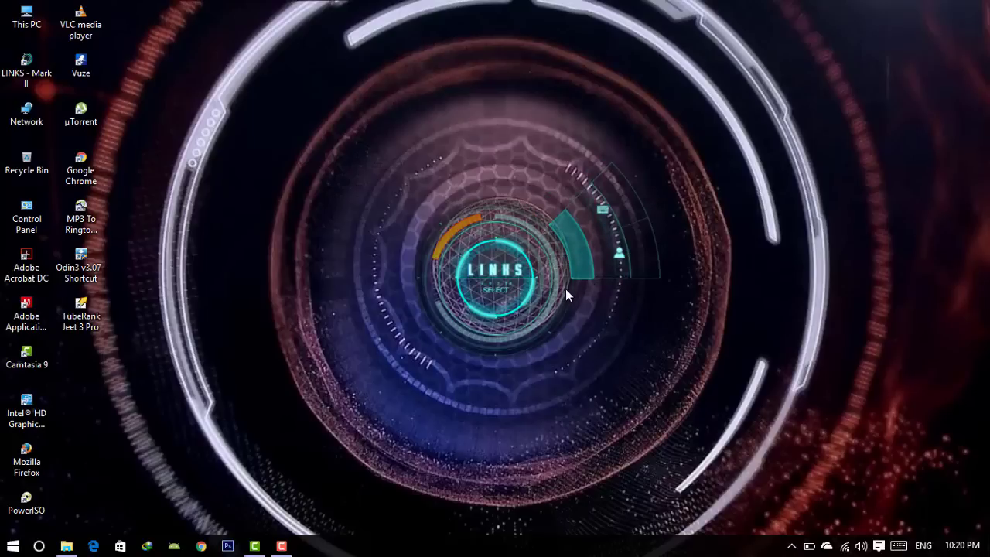
click(573, 263)
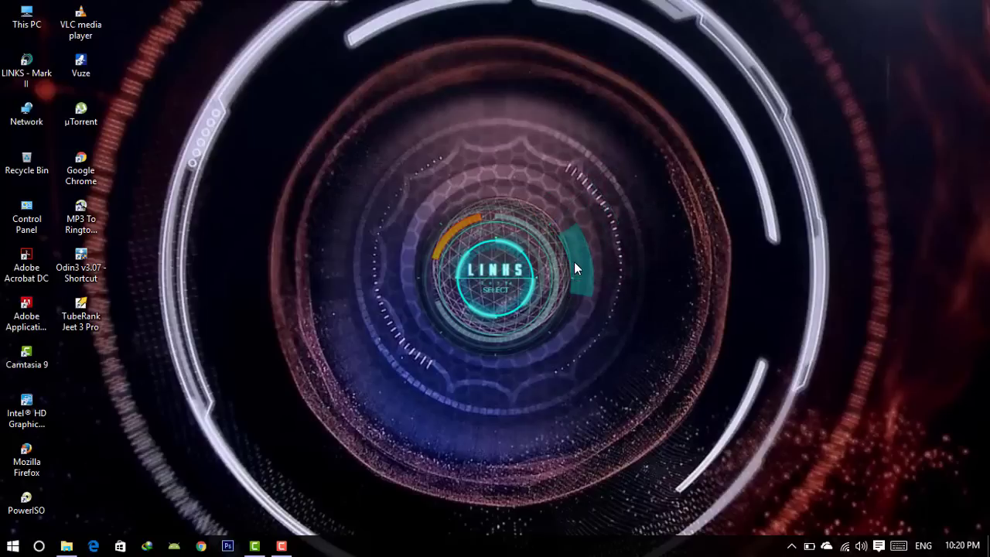
click(578, 307)
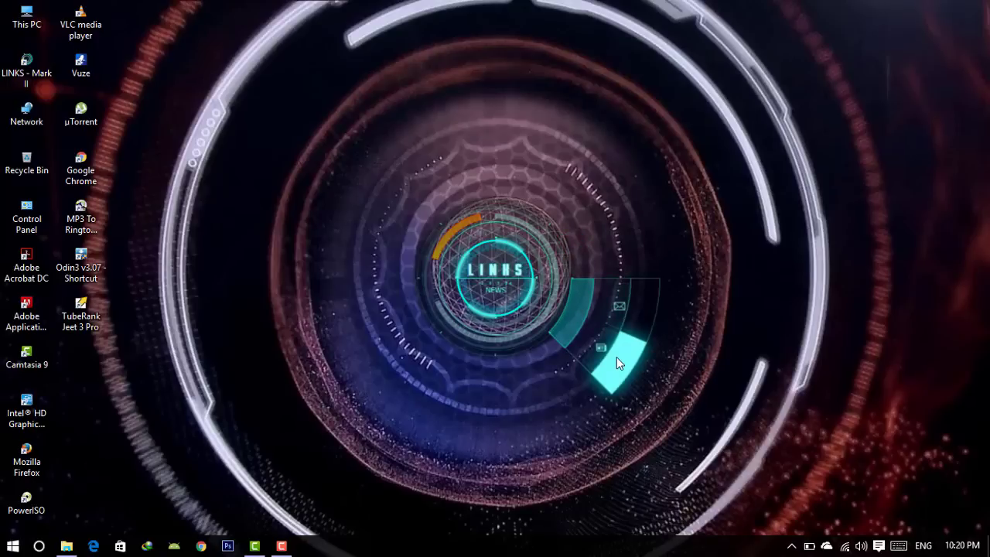
click(573, 305)
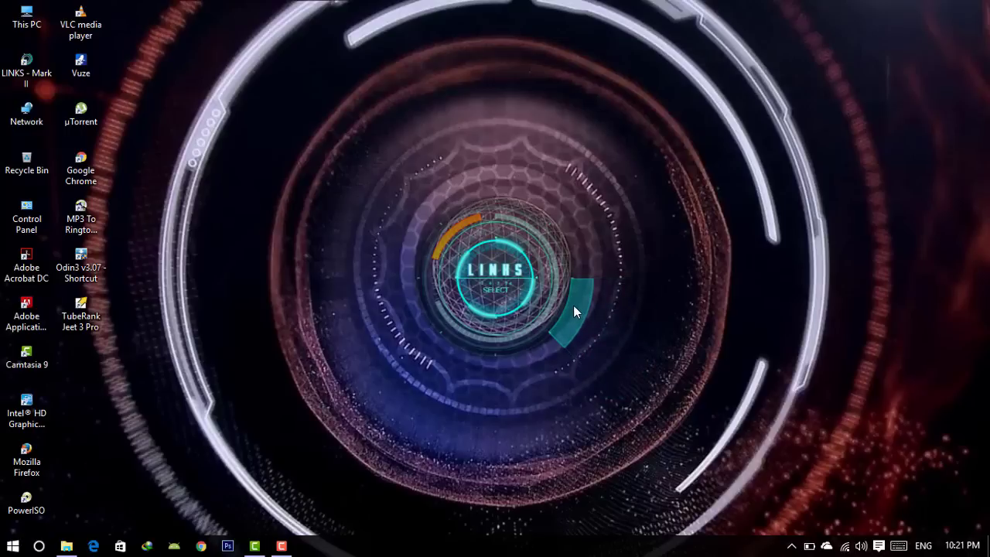
click(573, 305)
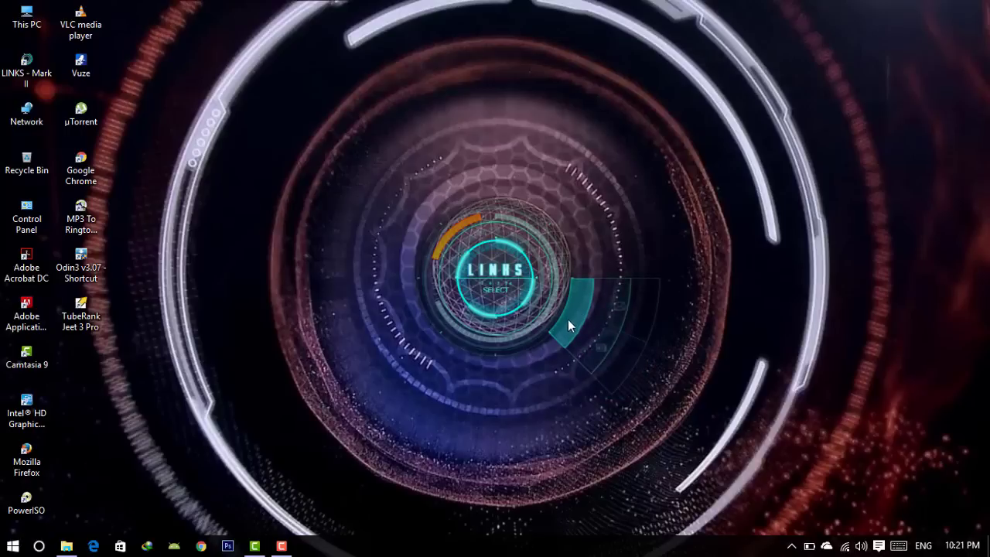
click(525, 351)
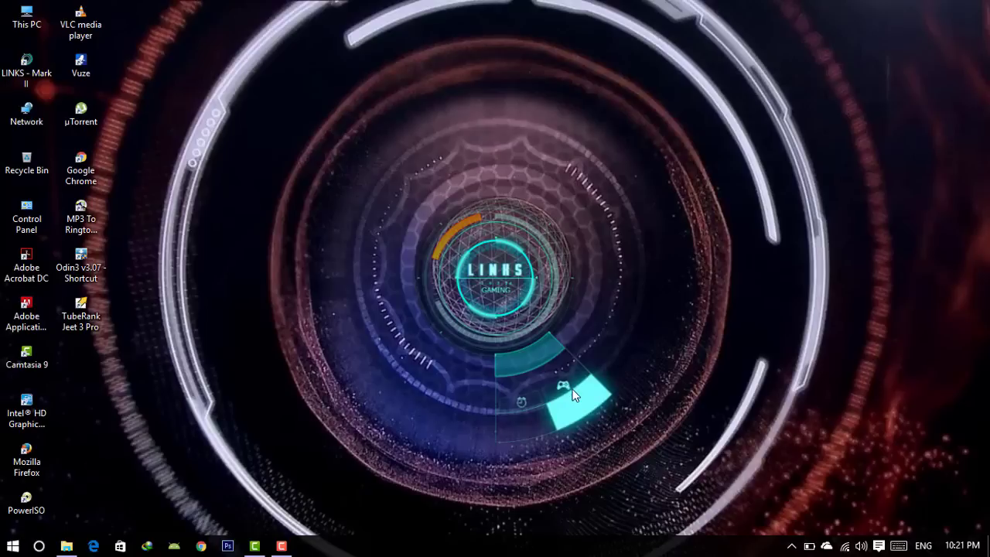
click(522, 354)
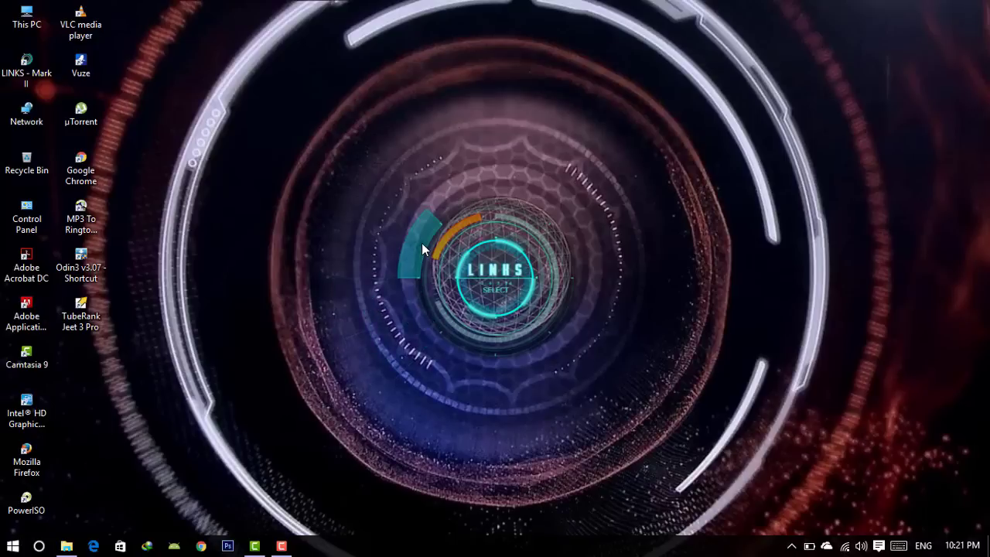
click(421, 243)
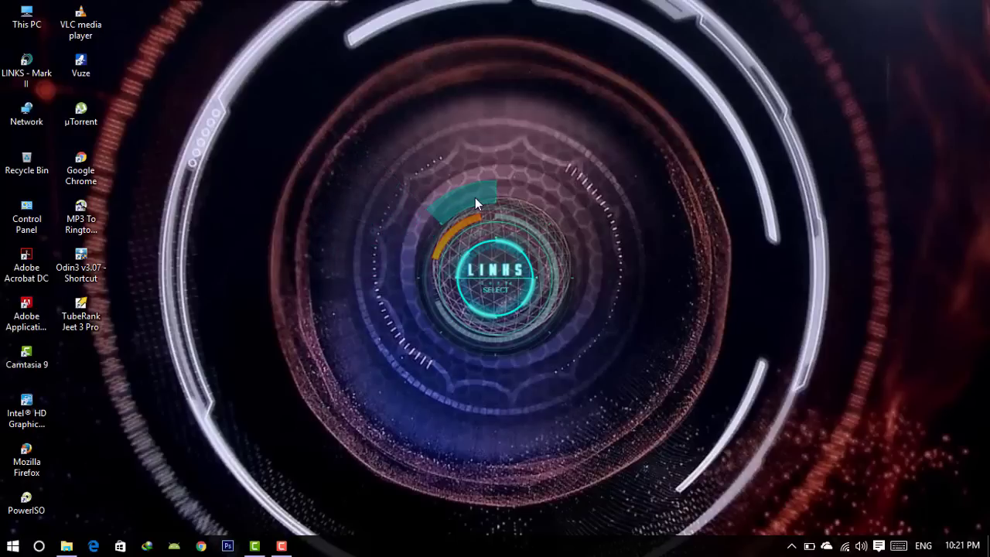
click(475, 198)
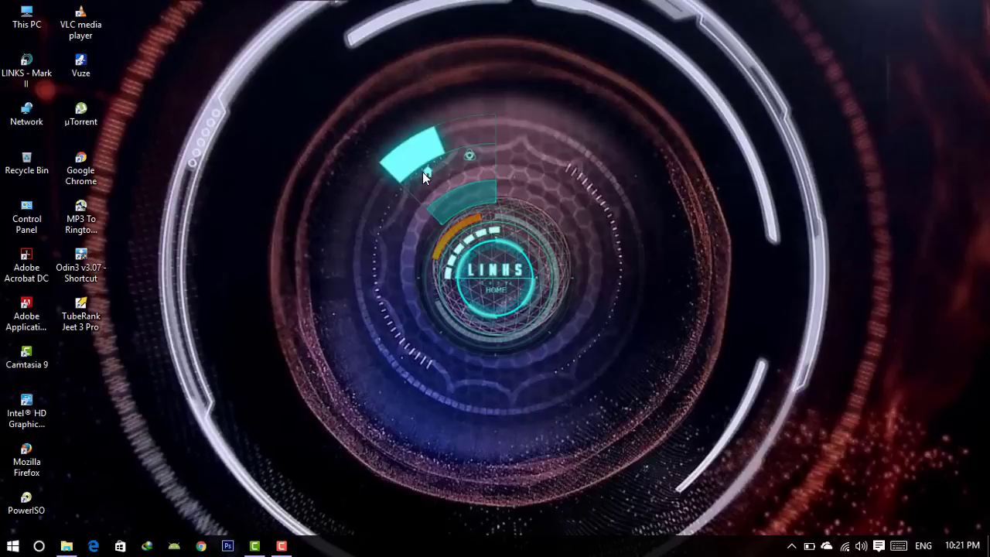